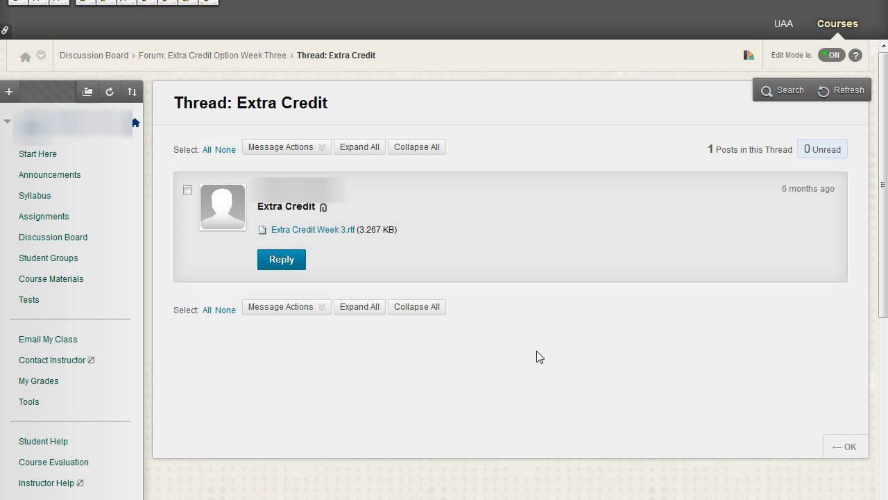
# Start a reply to the Extra Credit post and write the message lines "+credit", "s", "fsd", "f", "f" and "sf"
pyautogui.moveTo(352, 200)
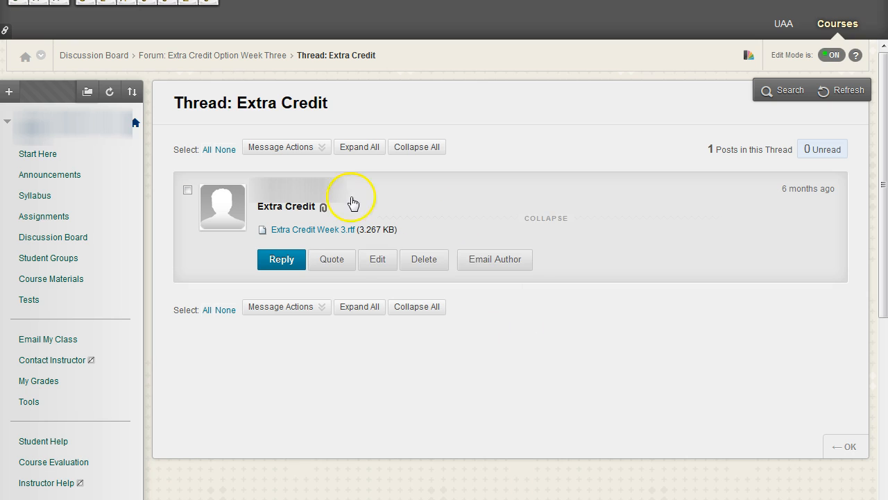
pyautogui.click(281, 258)
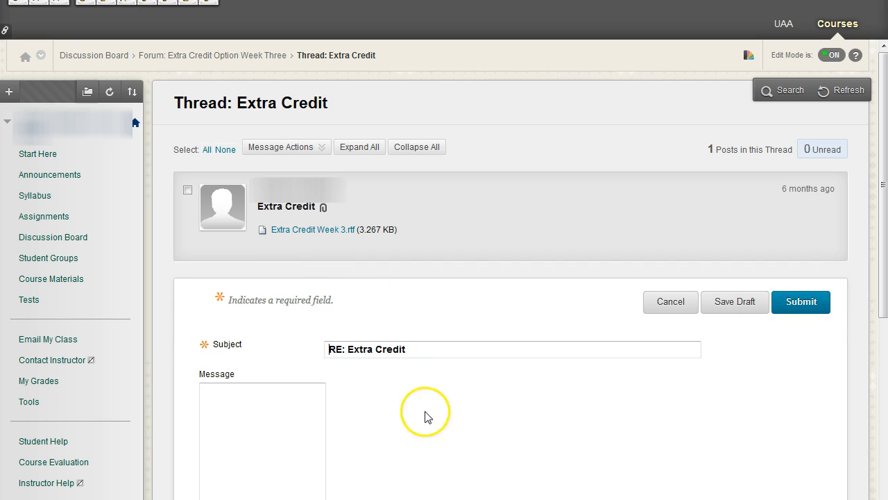
pyautogui.click(446, 462)
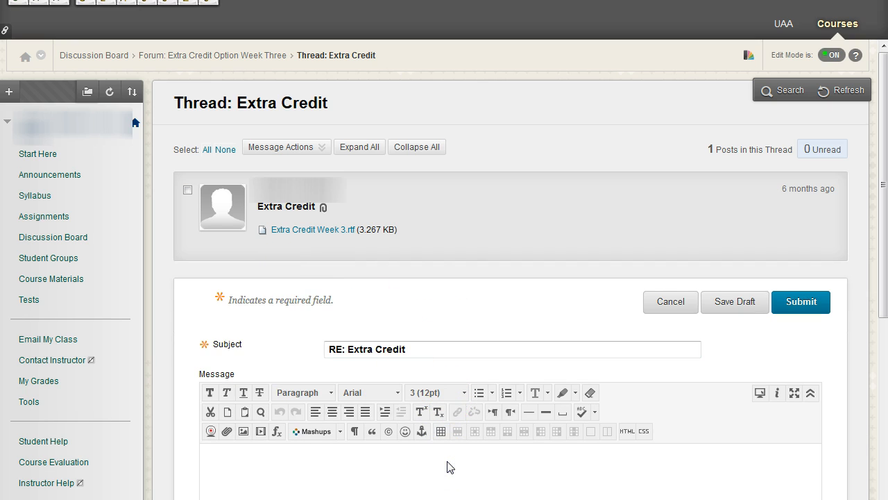
pyautogui.write('+credit')
pyautogui.press('Return')
pyautogui.press('Return')
pyautogui.write('s')
pyautogui.press('Return')
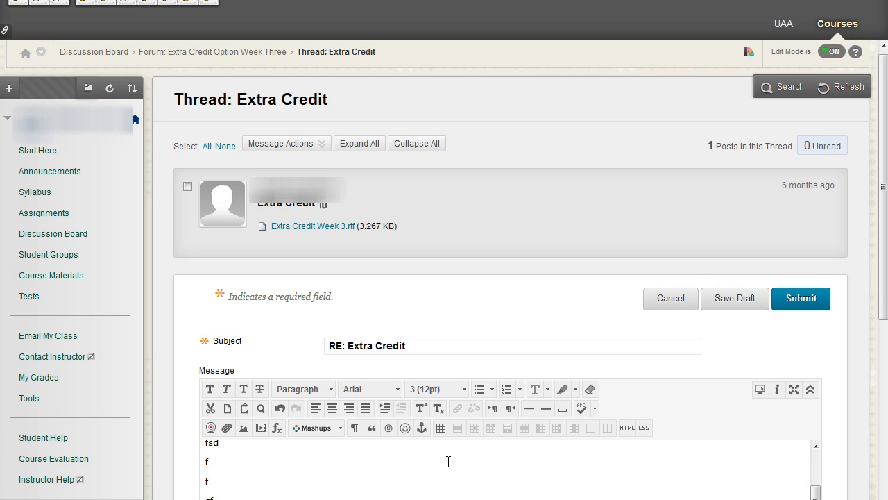
pyautogui.scroll(-2, 231, 409)
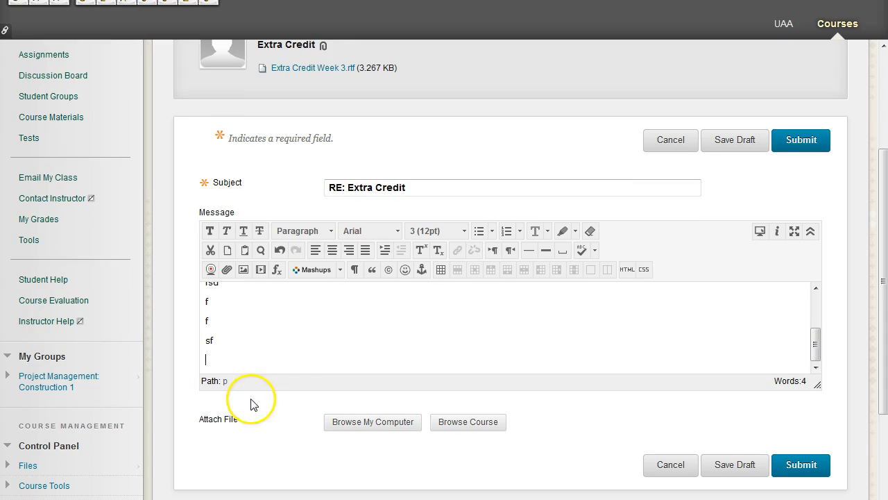
pyautogui.moveTo(277, 365); pyautogui.dragTo(219, 298)
pyautogui.click(286, 306)
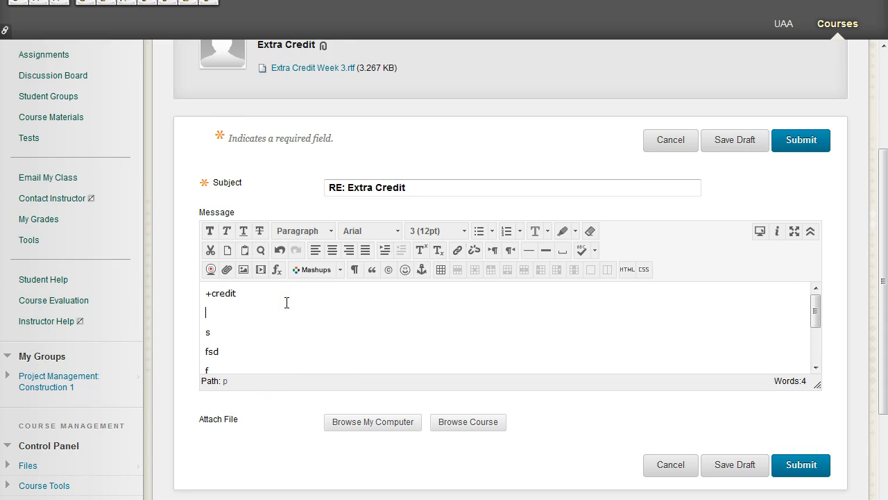
pyautogui.click(288, 311)
pyautogui.click(198, 432)
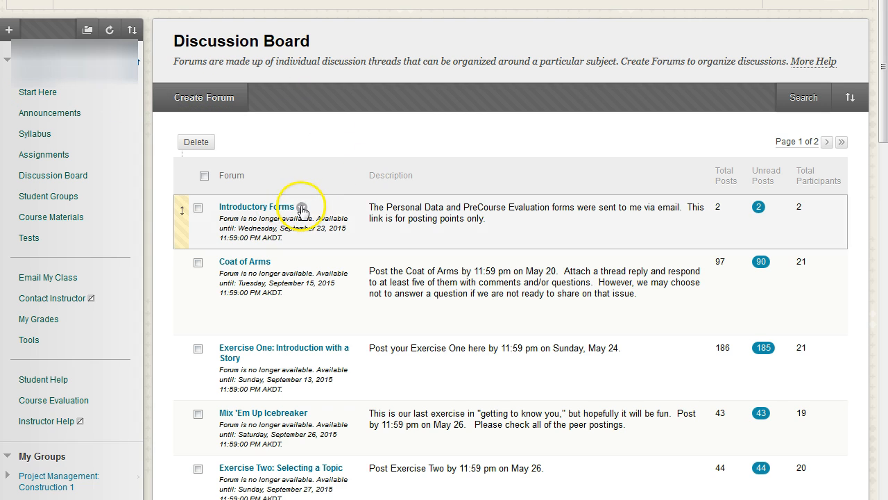
# Open the Introductory Forms forum for editing and look through its settings
pyautogui.click(301, 208)
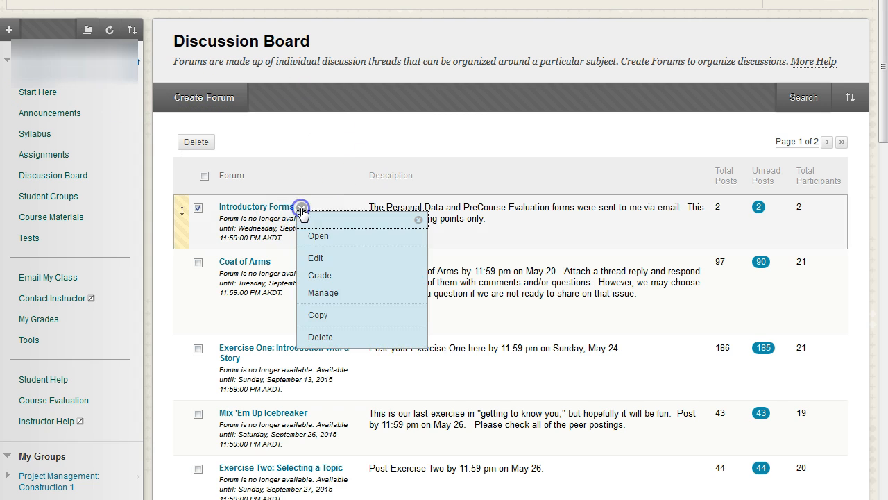
pyautogui.click(320, 258)
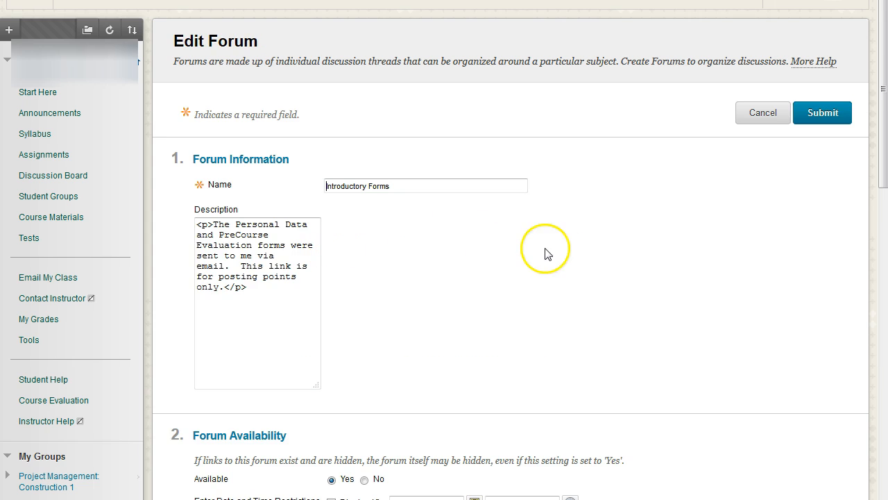
pyautogui.scroll(-10, 769, 262)
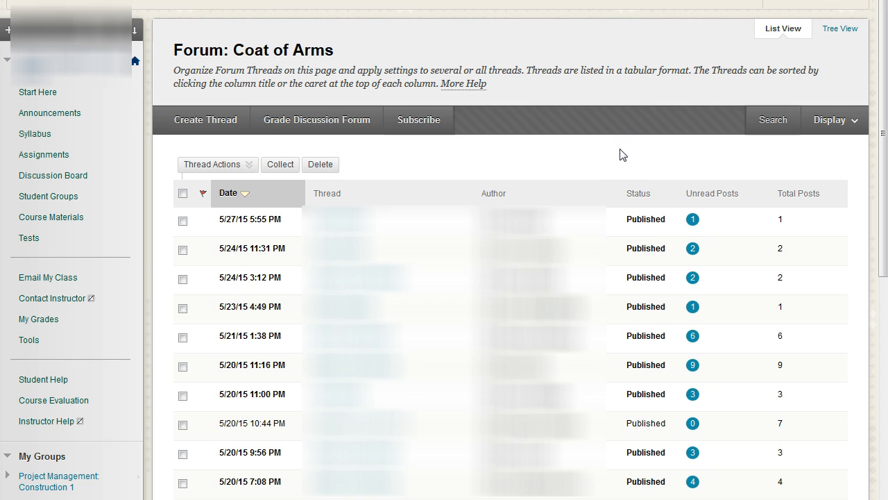
# Open the Coat of Arms forum's grading list and view the students' post counts and grades
pyautogui.click(611, 152)
pyautogui.moveTo(233, 52); pyautogui.dragTo(347, 54)
pyautogui.click(350, 55)
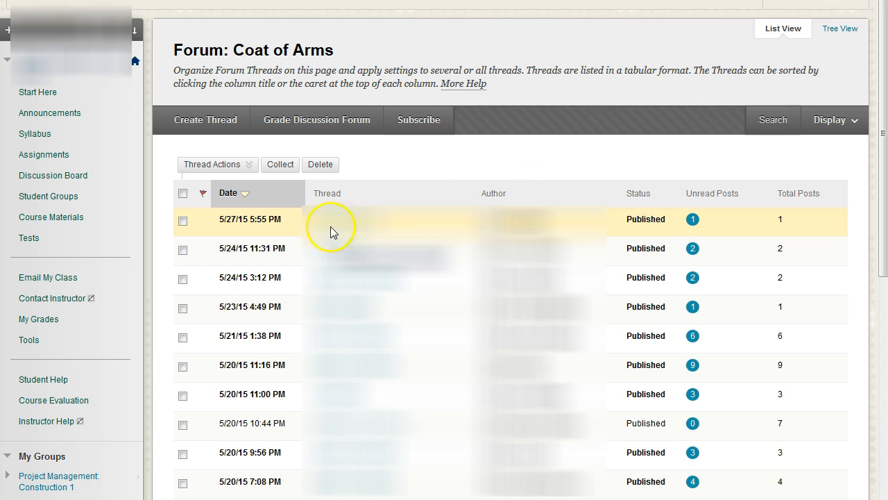
pyautogui.click(326, 126)
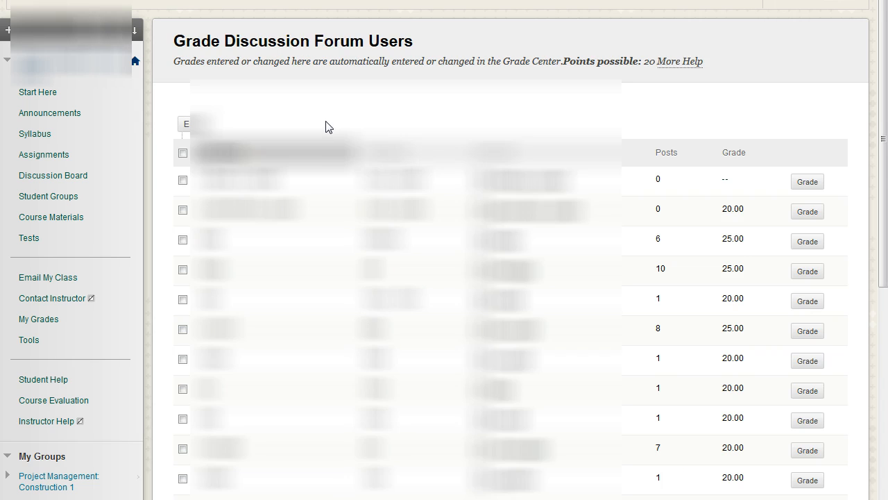
pyautogui.scroll(-2, 317, 178)
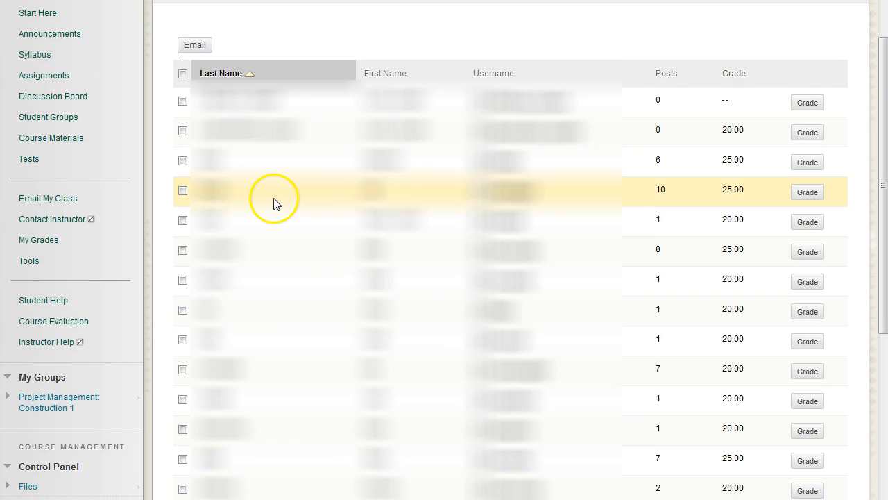
# Open the forum grading page of the student with six posts
pyautogui.moveTo(656, 161); pyautogui.dragTo(655, 189)
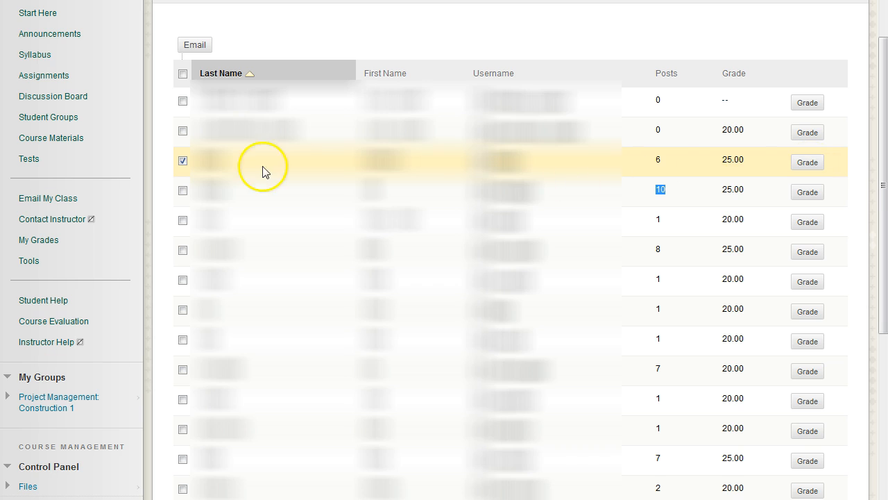
pyautogui.moveTo(201, 160); pyautogui.dragTo(842, 173)
pyautogui.click(842, 172)
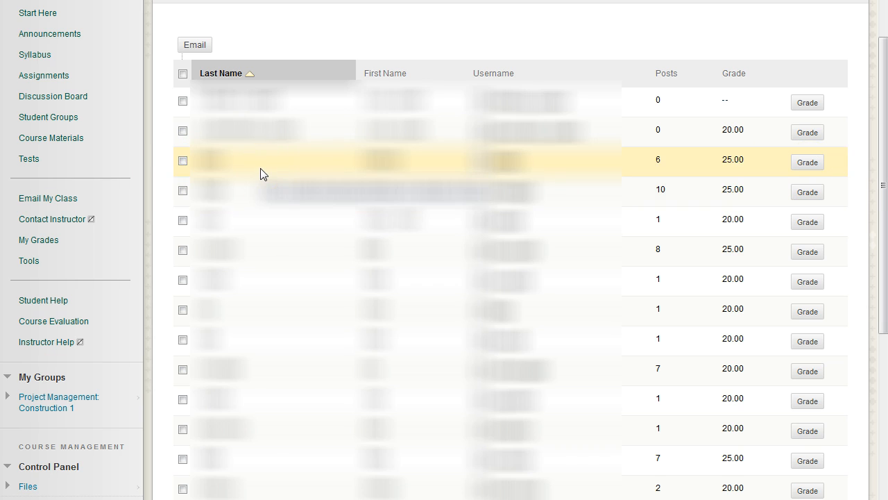
pyautogui.click(798, 166)
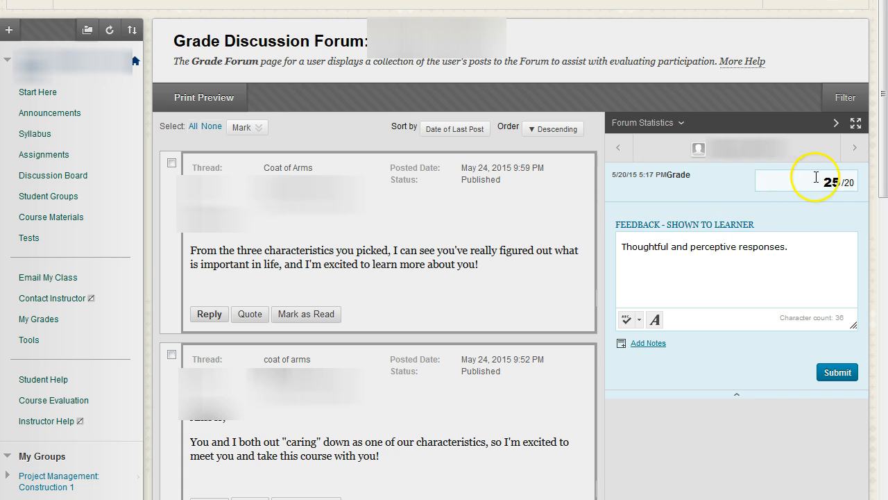
# Examine the student's grade, points possible, feedback to the learner and collected forum posts
pyautogui.doubleClick(847, 182)
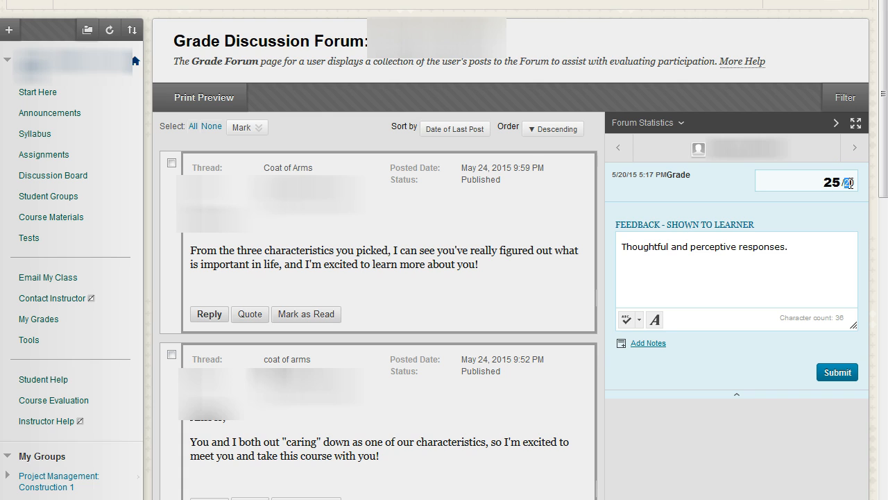
pyautogui.click(776, 254)
pyautogui.moveTo(625, 247); pyautogui.dragTo(818, 249)
pyautogui.click(818, 249)
pyautogui.click(621, 247)
pyautogui.moveTo(622, 247); pyautogui.dragTo(802, 262)
pyautogui.scroll(-10, 575, 233)
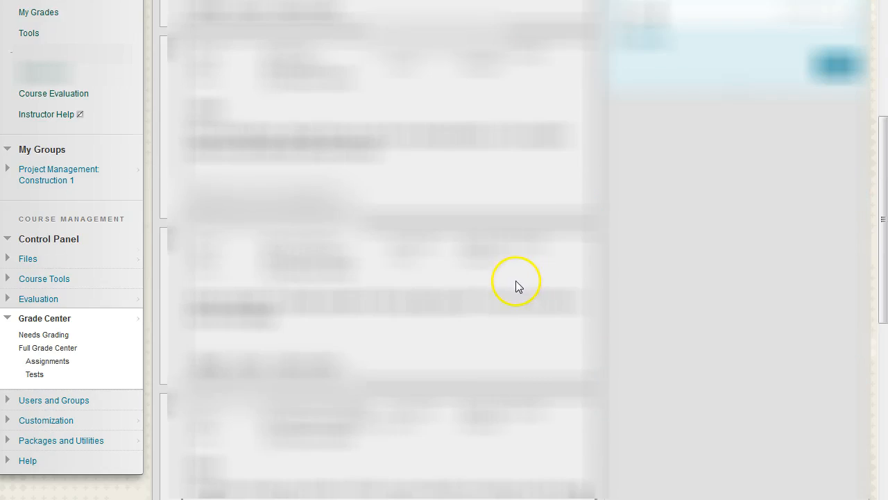
pyautogui.scroll(10, 584, 392)
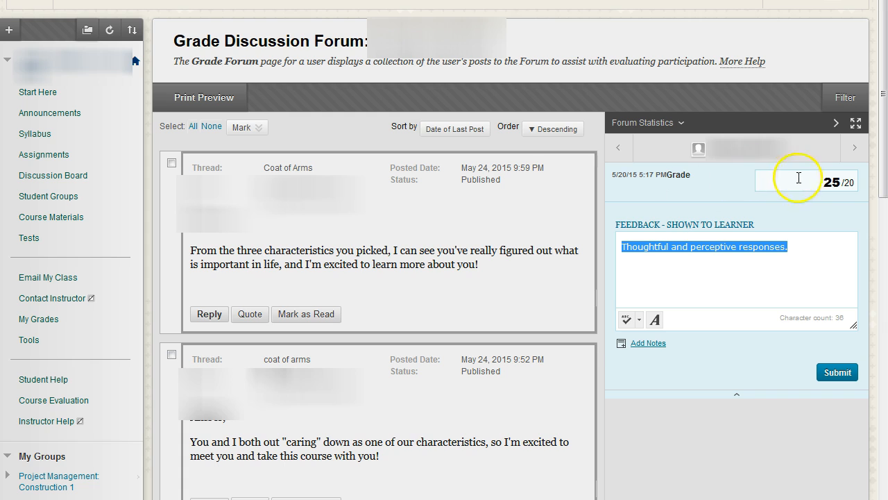
pyautogui.click(832, 180)
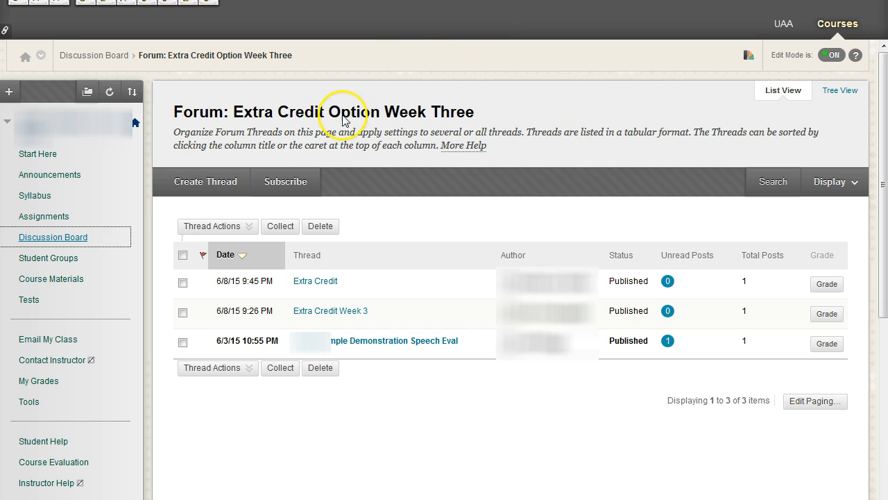
# View the actions available for the Extra Credit thread in the Extra Credit Option Week Three forum
pyautogui.moveTo(174, 111); pyautogui.dragTo(472, 110)
pyautogui.click(474, 111)
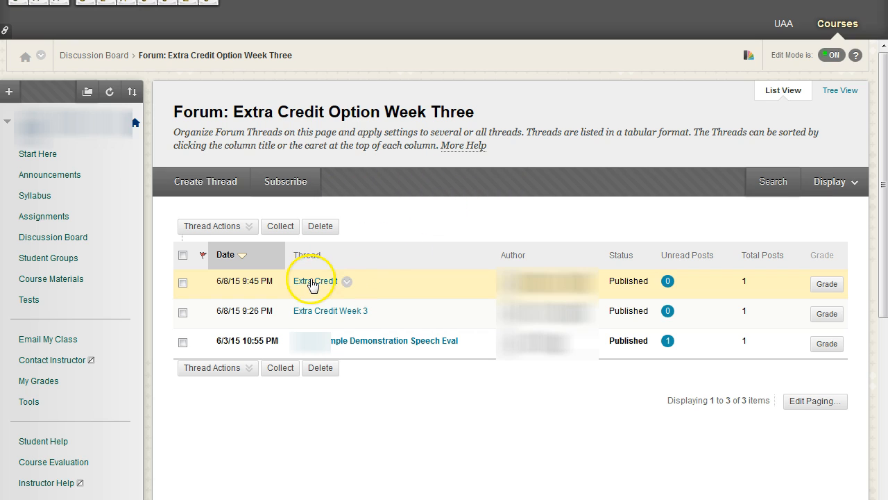
pyautogui.click(347, 281)
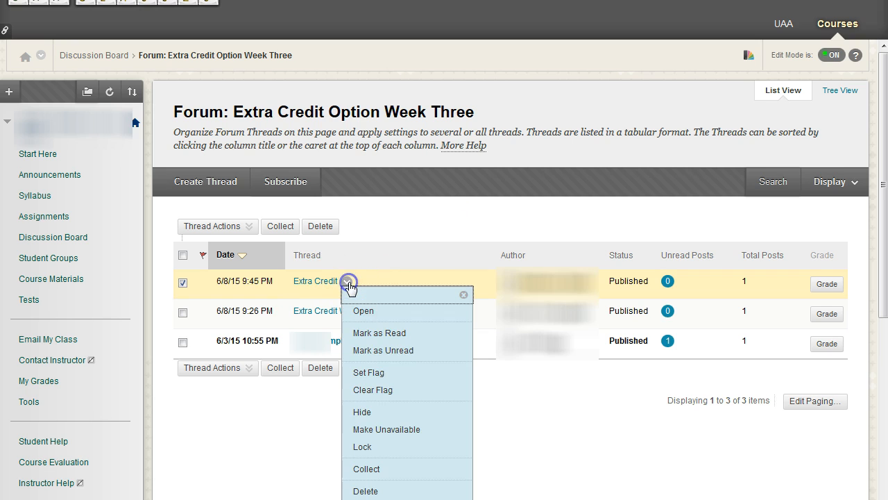
pyautogui.click(288, 438)
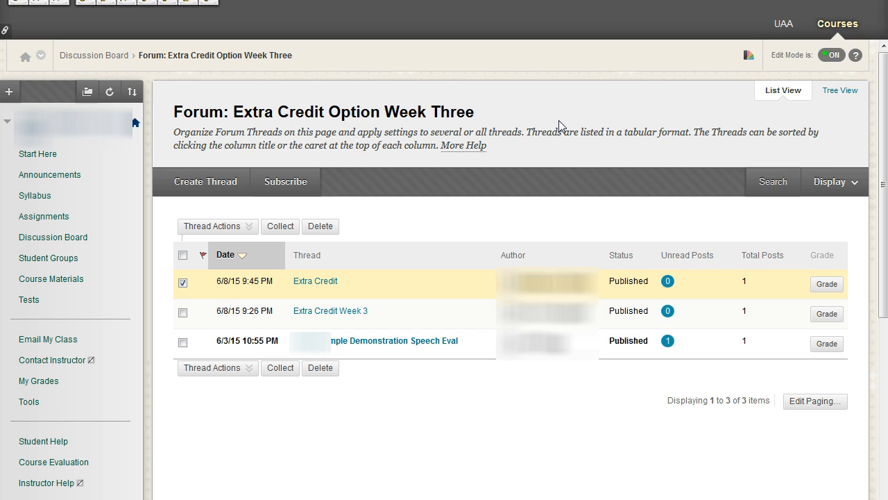
# Open the Extra Credit thread and examine its title, message actions and post
pyautogui.moveTo(337, 285)
pyautogui.moveTo(593, 282); pyautogui.dragTo(406, 278)
pyautogui.click(405, 278)
pyautogui.click(314, 282)
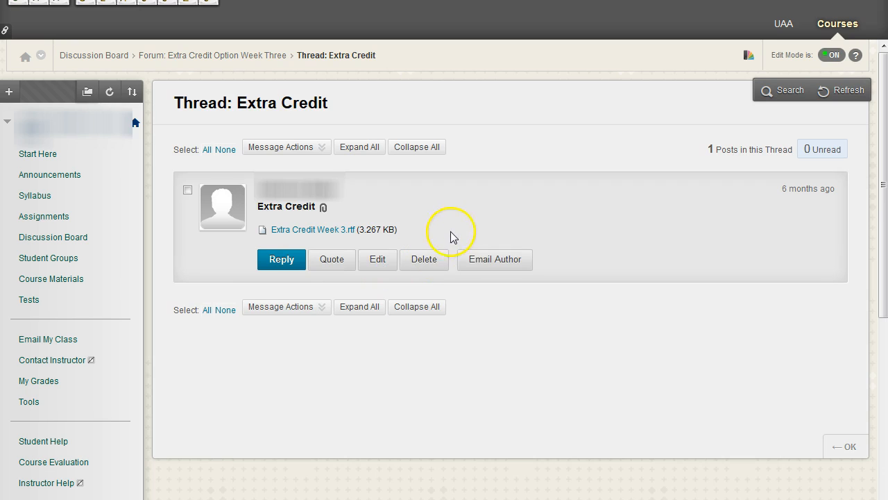
pyautogui.click(312, 147)
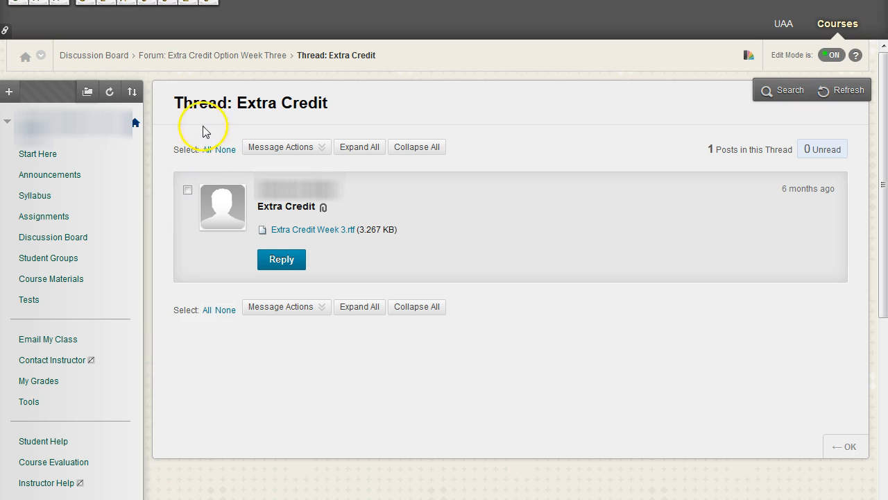
pyautogui.moveTo(172, 108); pyautogui.dragTo(376, 106)
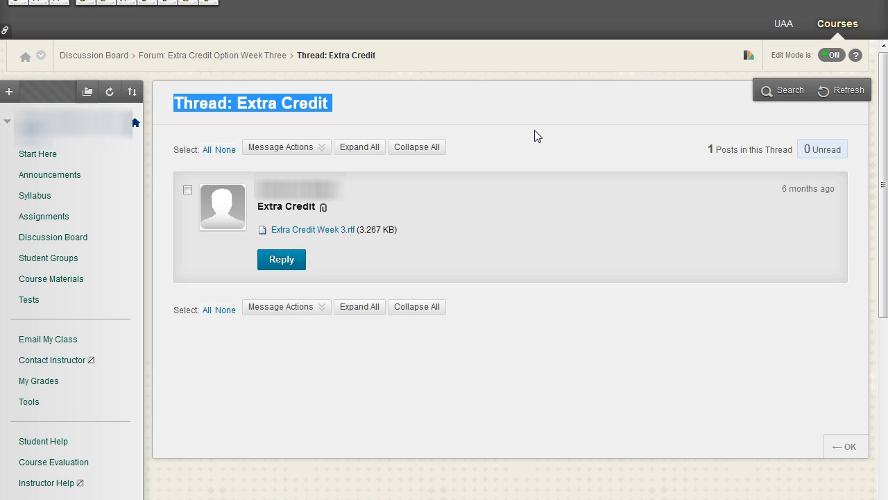
pyautogui.moveTo(312, 178); pyautogui.dragTo(448, 273)
pyautogui.click(495, 288)
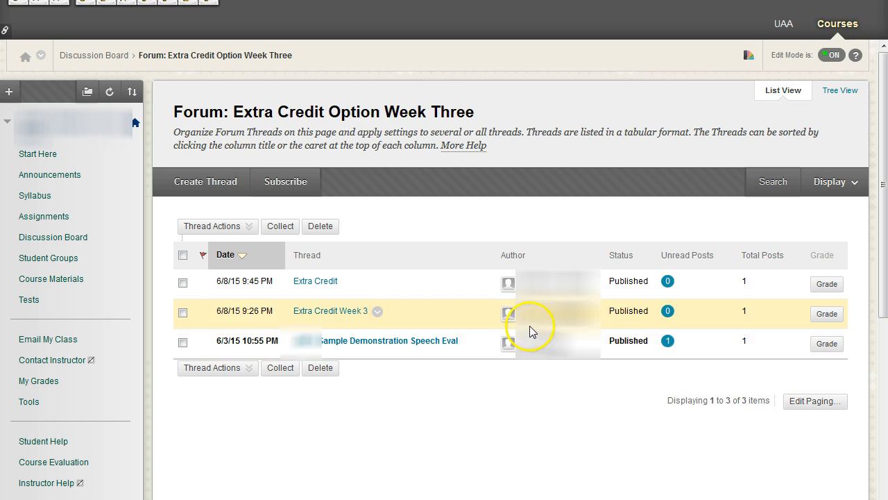
# Start a new thread with the subject "gdgdg" and the message lines "dfgd", "fg" and "dfg"
pyautogui.click(207, 183)
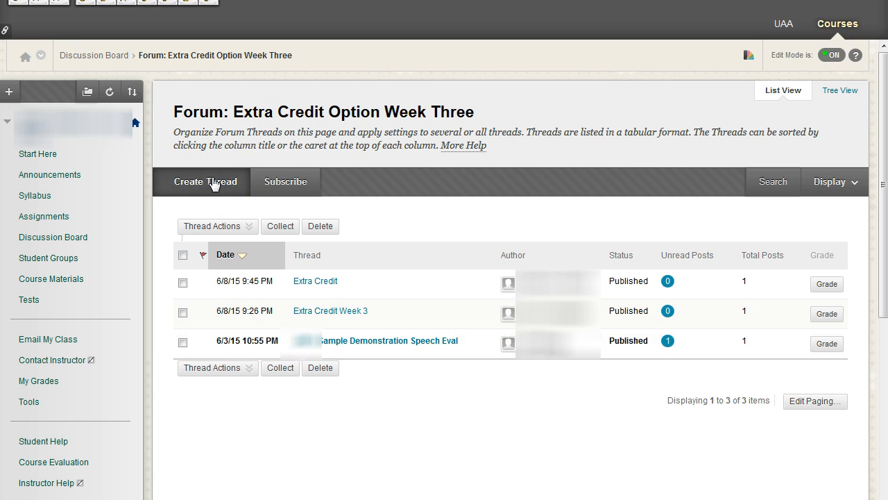
pyautogui.scroll(-1, 555, 238)
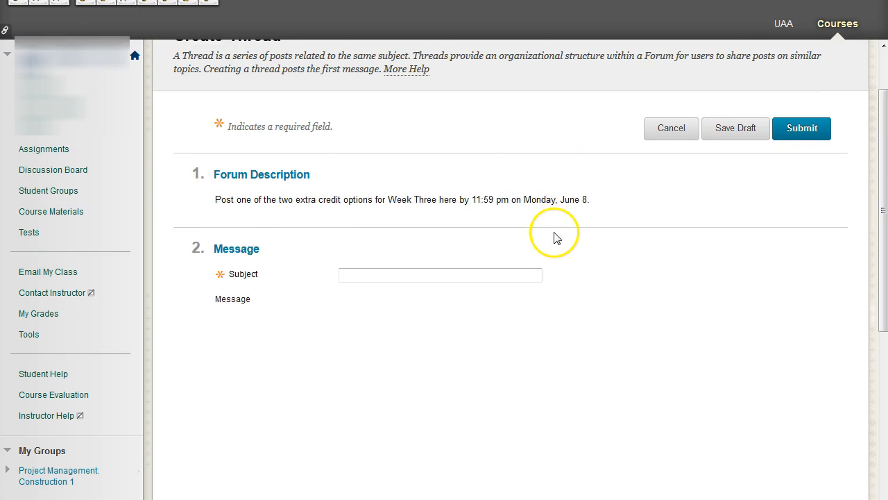
pyautogui.write('gdgdg')
pyautogui.click(416, 384)
pyautogui.write('dfgd')
pyautogui.press('Return')
pyautogui.write('fg')
pyautogui.press('Return')
pyautogui.write('dfg')
pyautogui.press('Return')
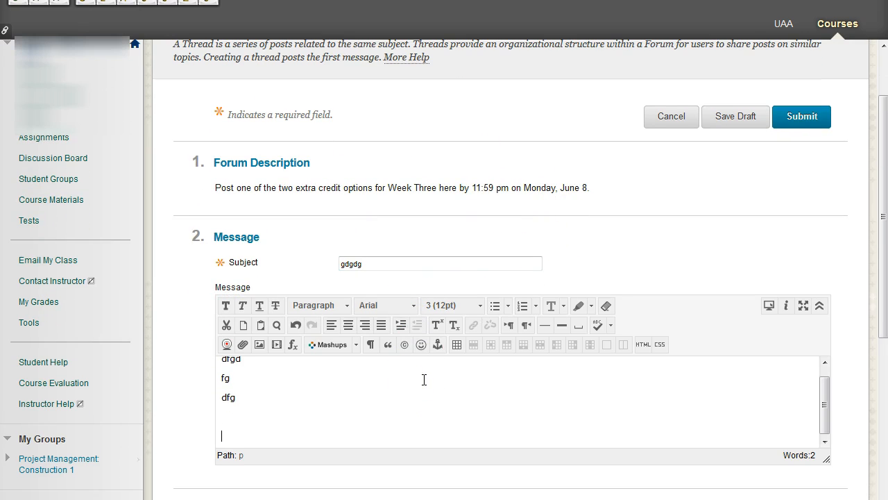
# Enable grading for the new thread and set its points possible to 25
pyautogui.scroll(-5, 191, 275)
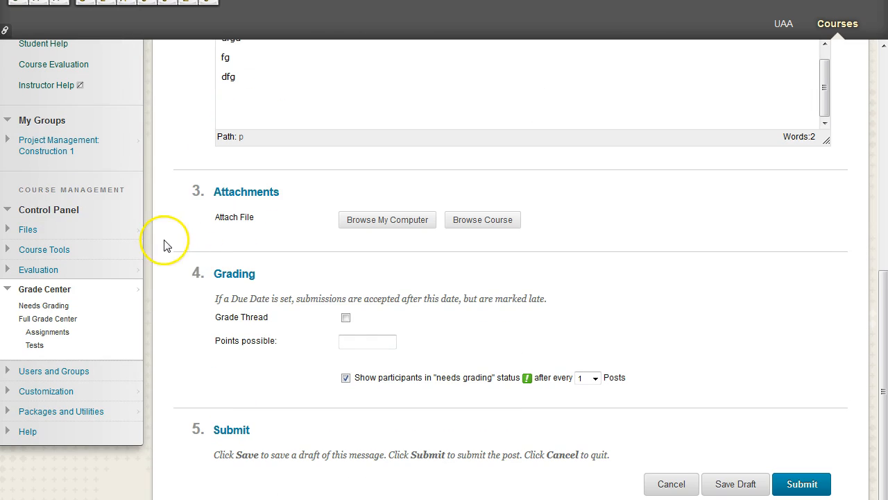
pyautogui.moveTo(195, 271); pyautogui.dragTo(308, 285)
pyautogui.click(277, 295)
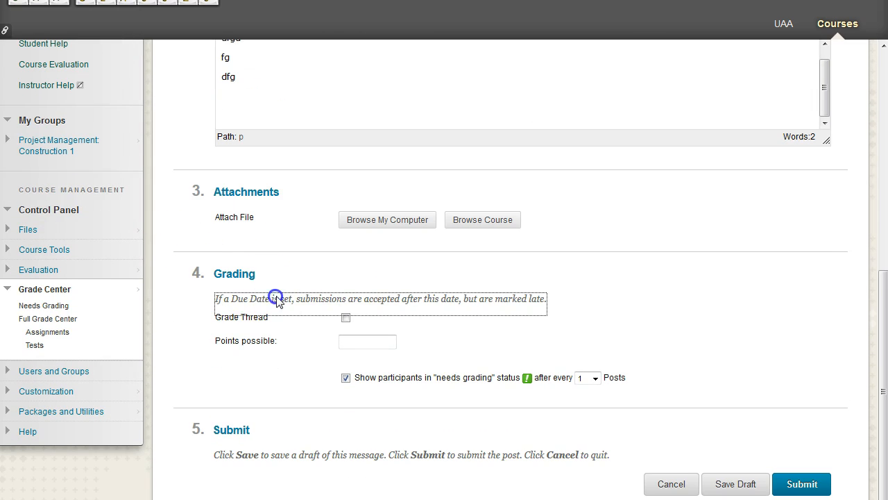
pyautogui.click(345, 317)
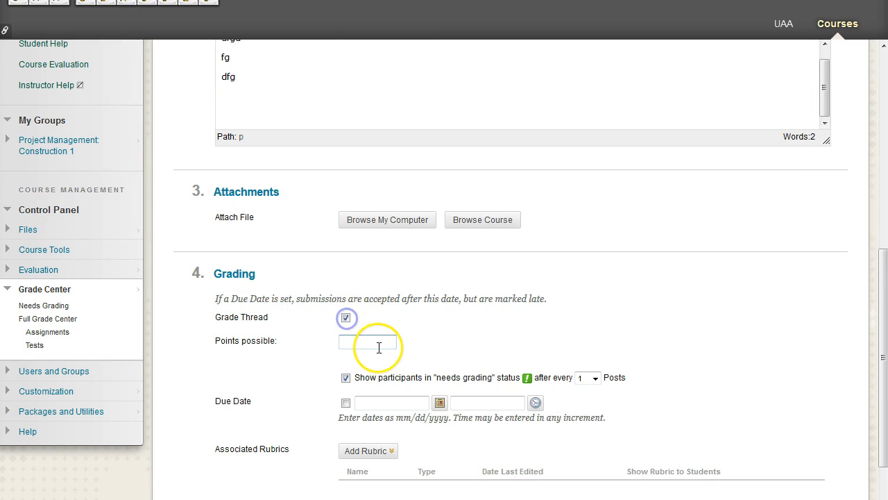
pyautogui.write('25')
pyautogui.click(496, 264)
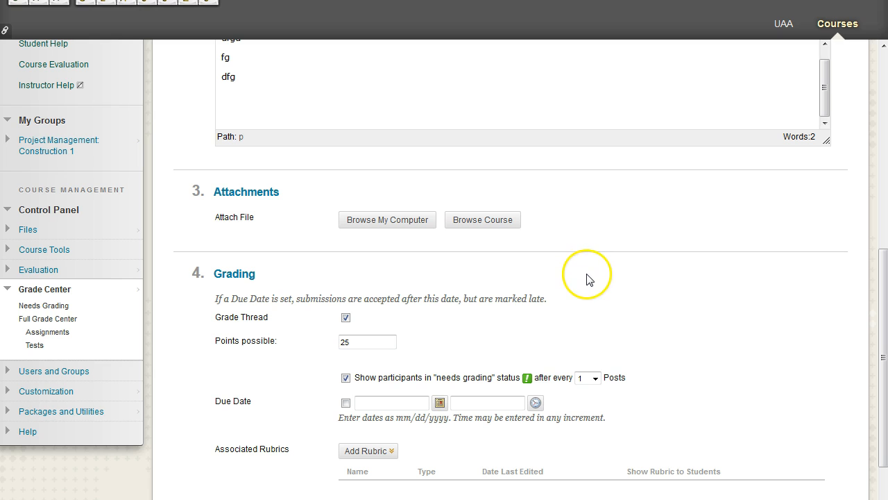
pyautogui.scroll(-3, 532, 277)
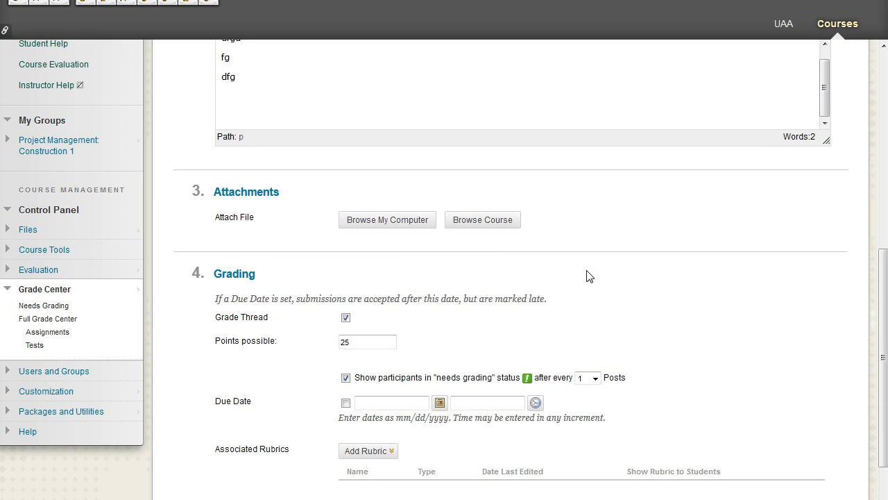
pyautogui.scroll(-3, 586, 276)
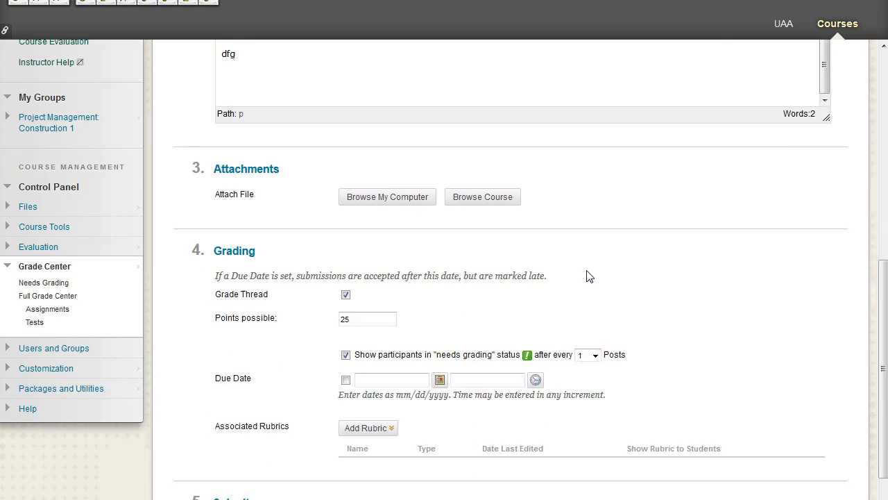
pyautogui.scroll(-2, 587, 274)
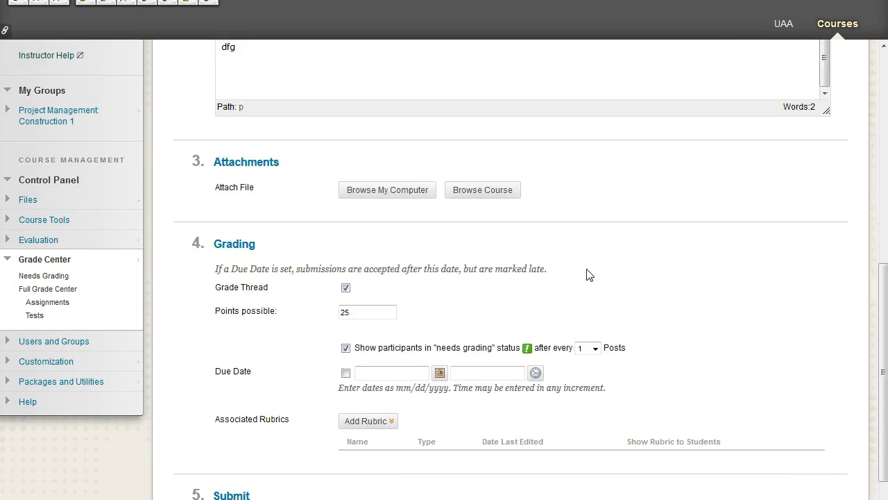